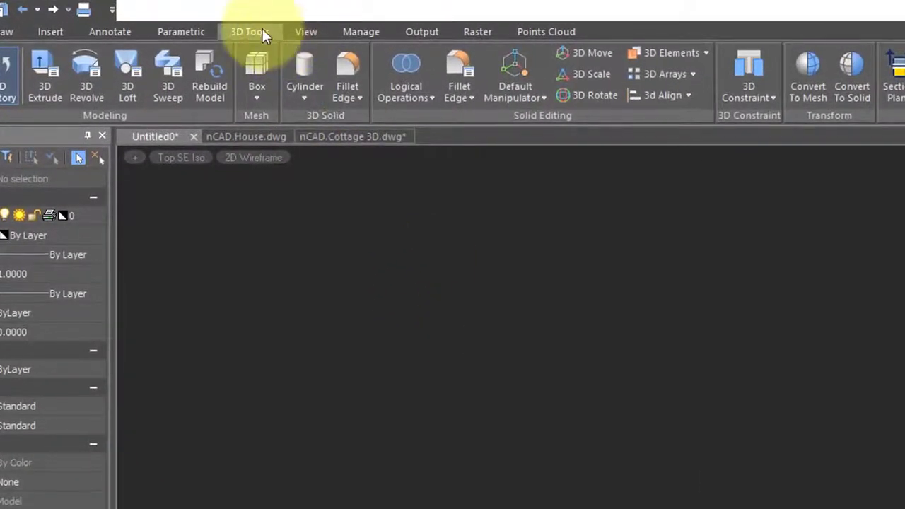
Step: Create a Box solid by picking its two base corners and then its height
click(307, 93)
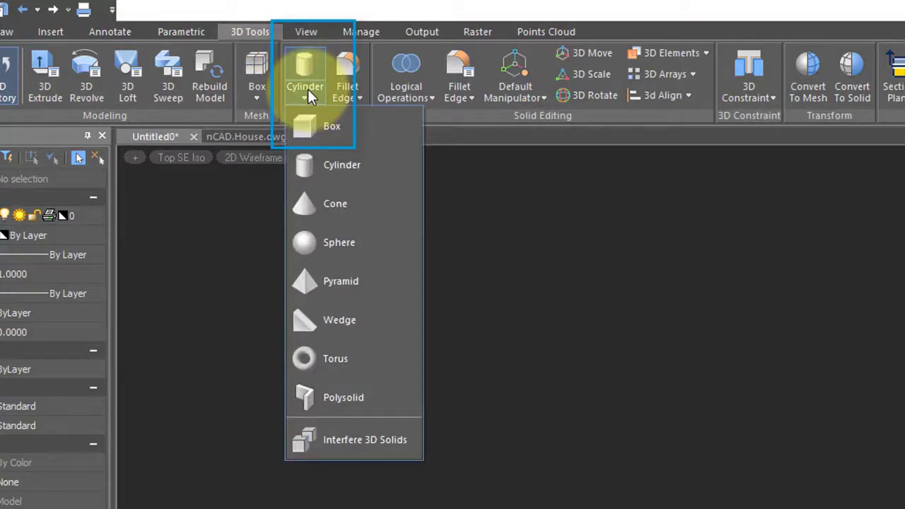
click(316, 121)
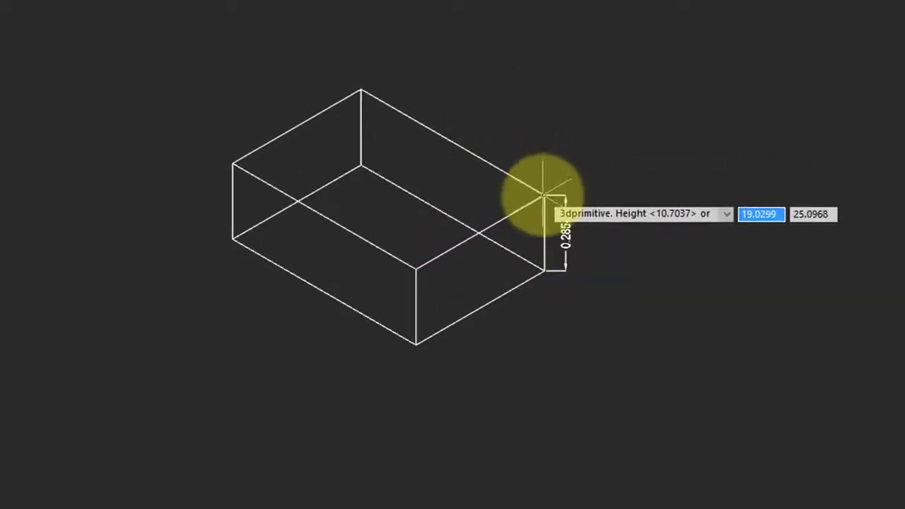
click(542, 171)
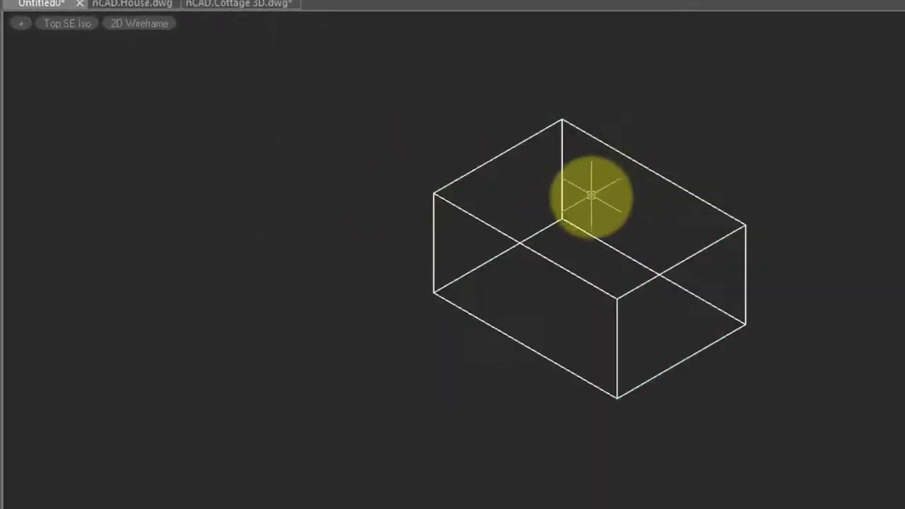
Step: Switch the viewport style from 2D Wireframe to Hidden line, then to Gouraud shaded with edges
click(150, 22)
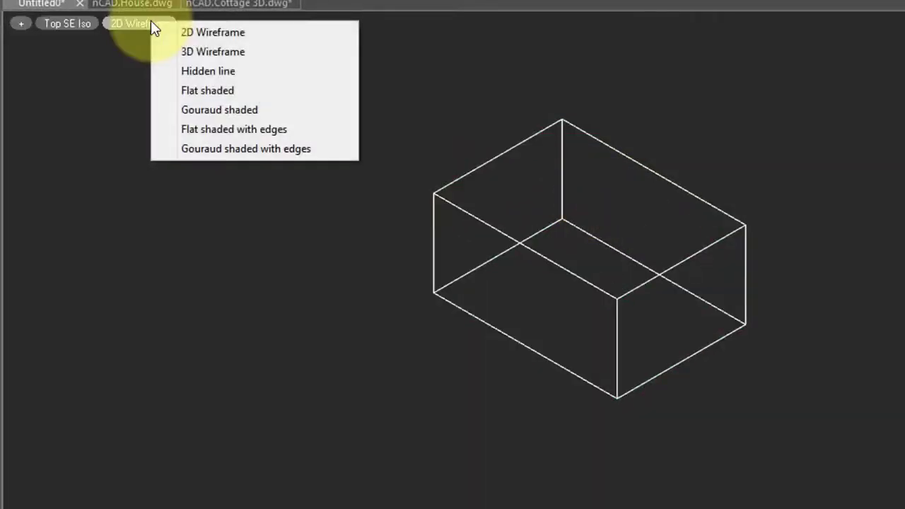
click(182, 71)
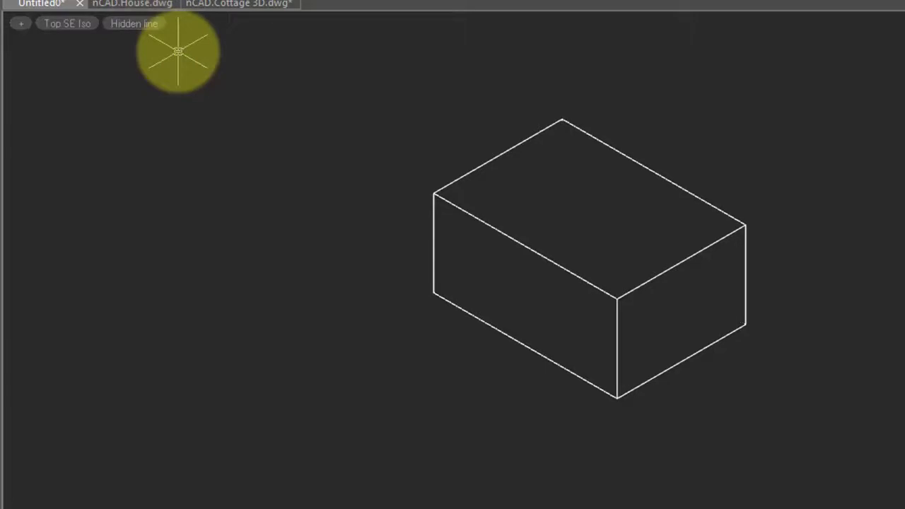
click(146, 25)
click(207, 154)
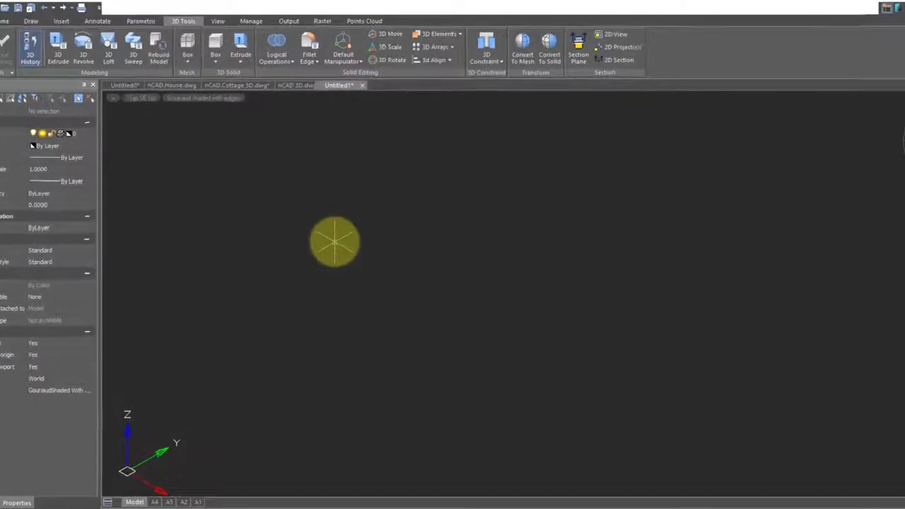
Step: Draw a rectangle and extrude it upward into a box solid with a picked height
click(330, 249)
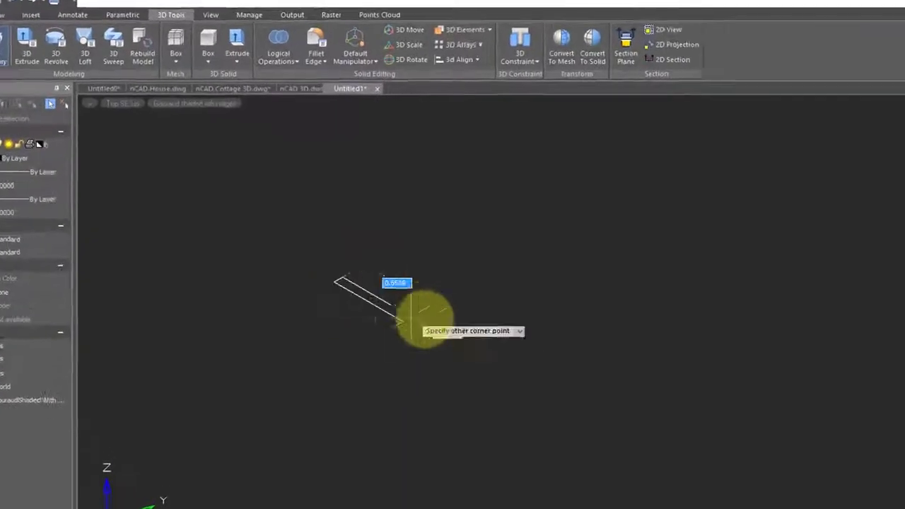
click(442, 262)
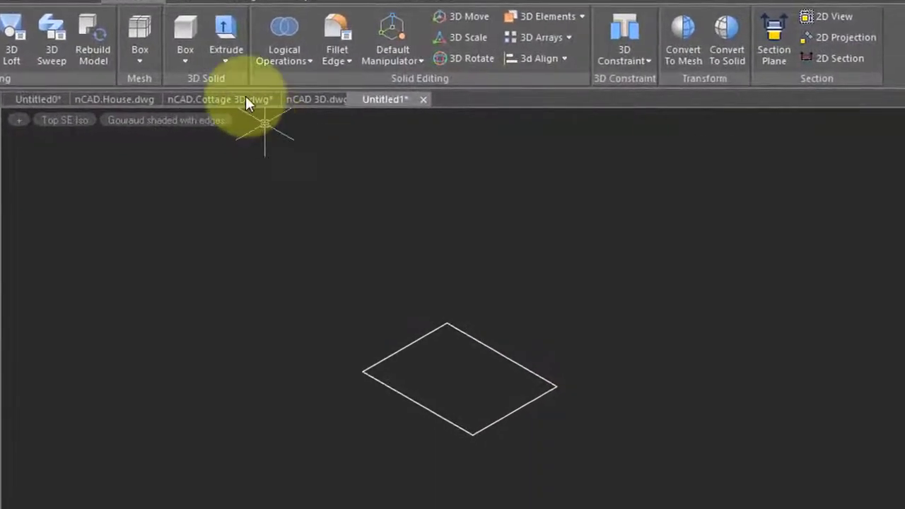
click(226, 32)
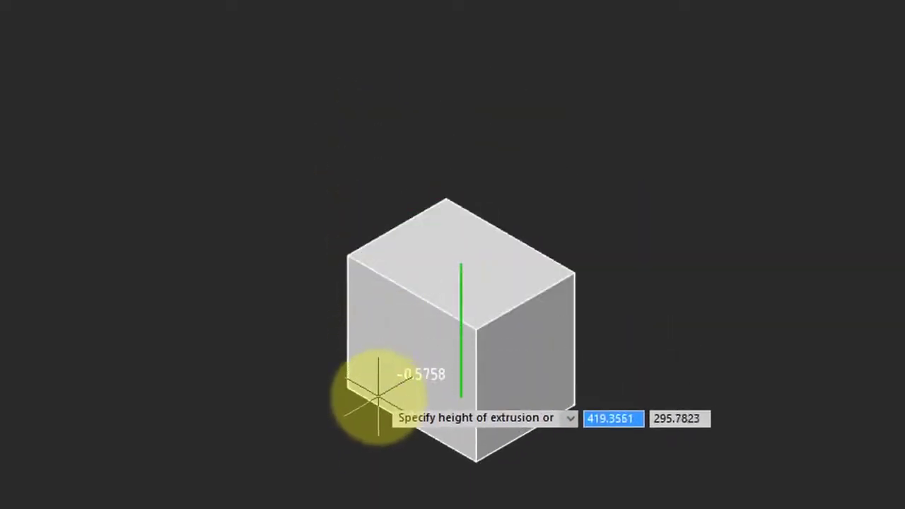
click(367, 165)
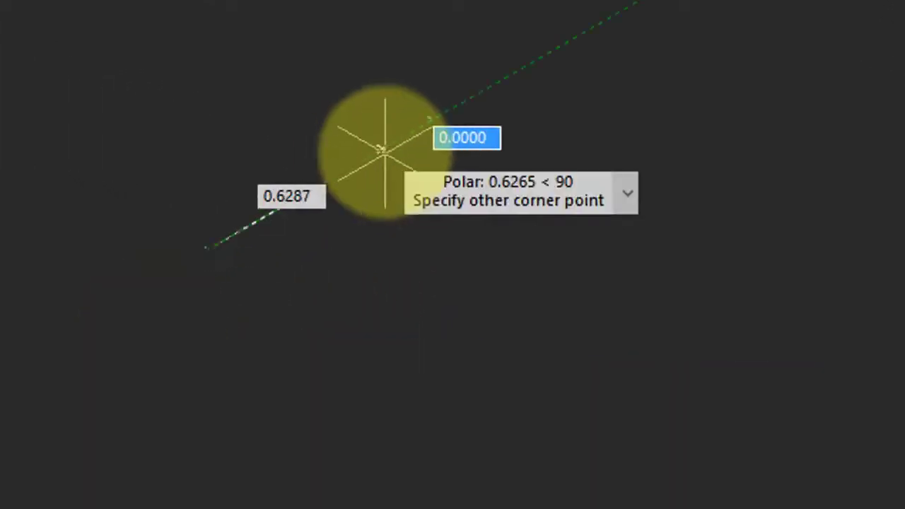
Step: Draw a long narrow rectangle and start a parallel axis line beside it
click(466, 169)
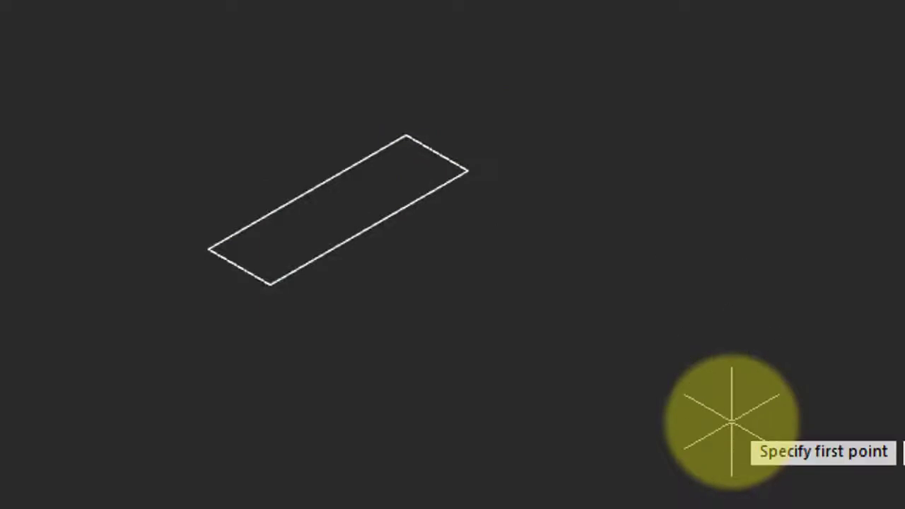
click(320, 326)
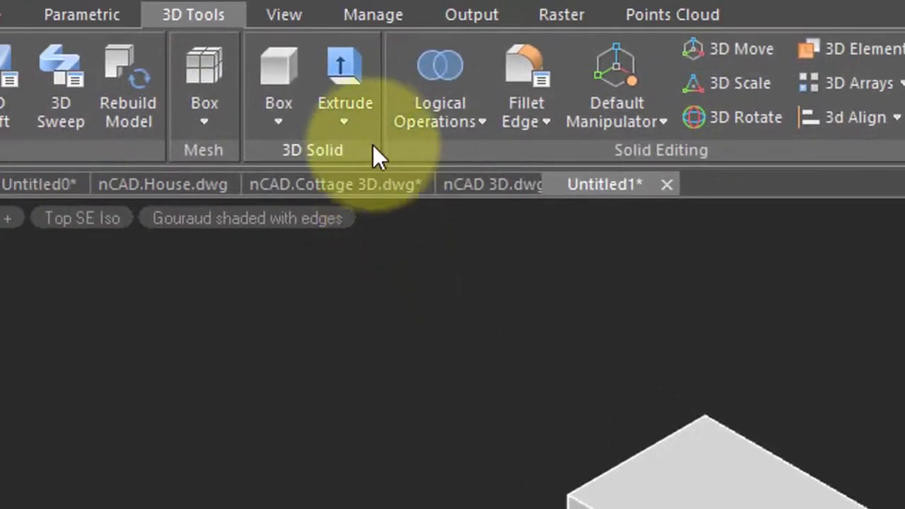
Step: Revolve the narrow rectangle about the line's endpoints into a half-round arch solid
click(364, 125)
click(379, 215)
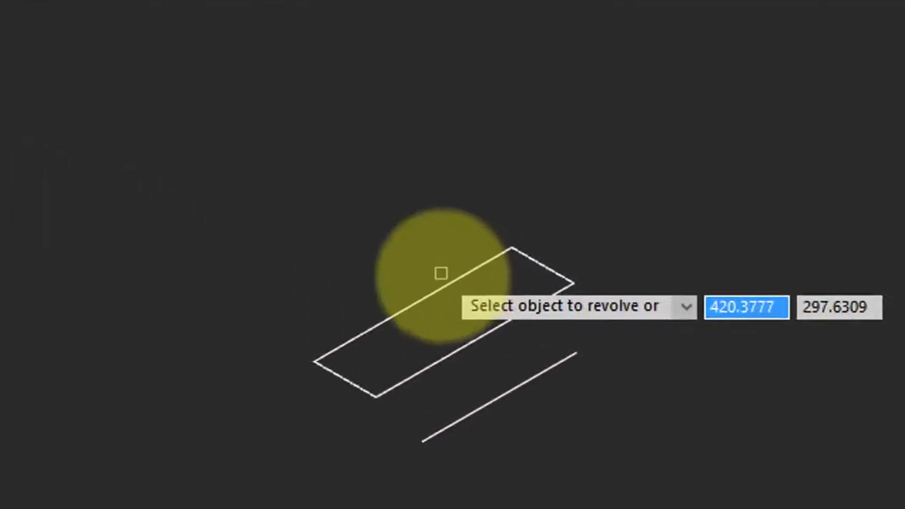
click(447, 284)
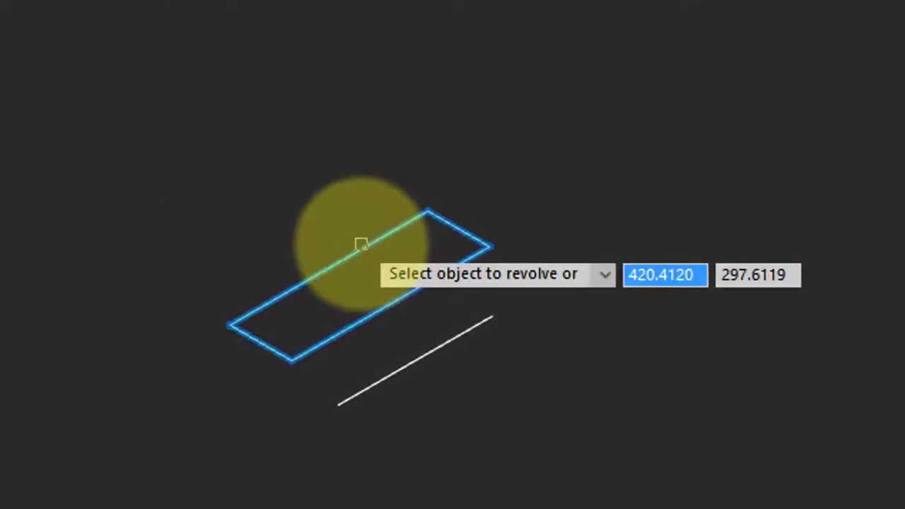
key(Return)
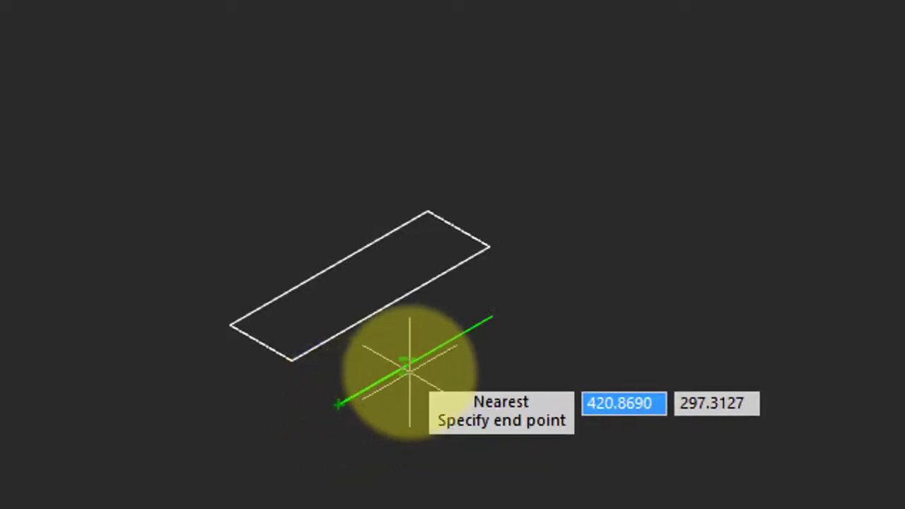
click(493, 317)
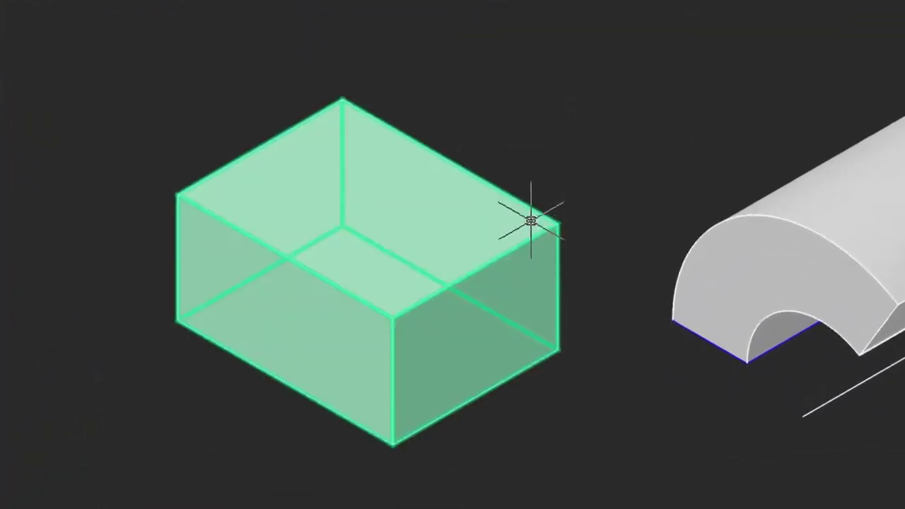
Step: Reshape the box: lower its top face, raise a corner 0.08, snap the face to an endpoint
click(533, 235)
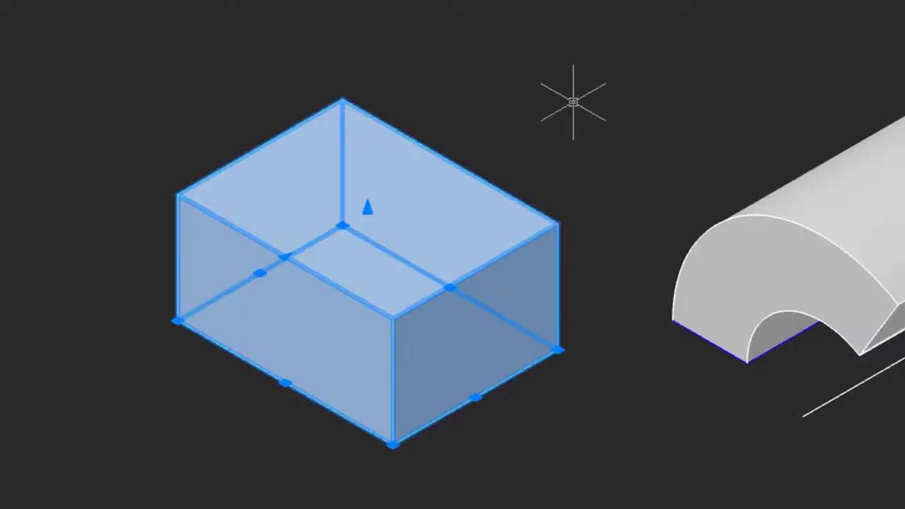
click(367, 206)
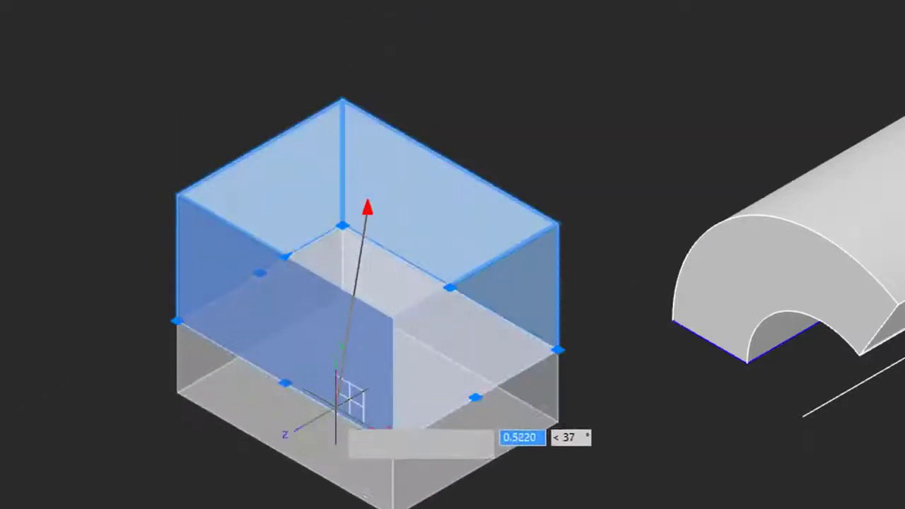
click(330, 449)
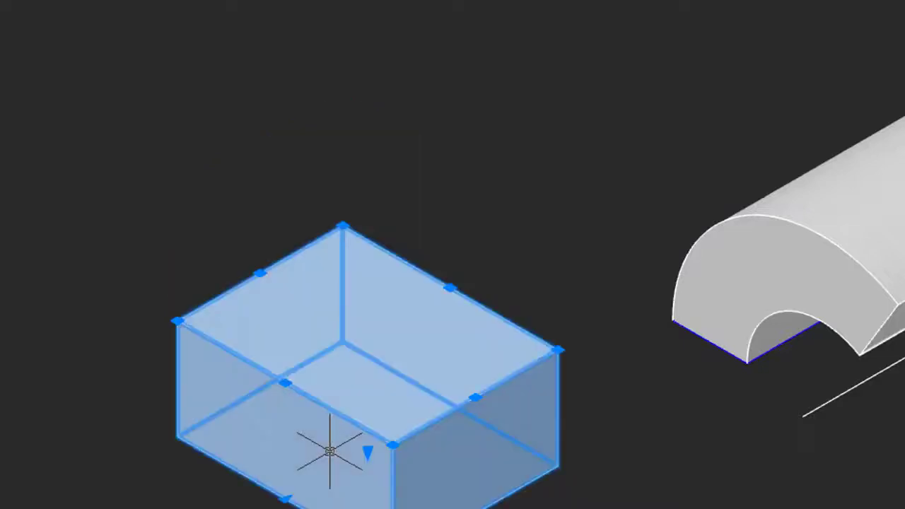
click(342, 227)
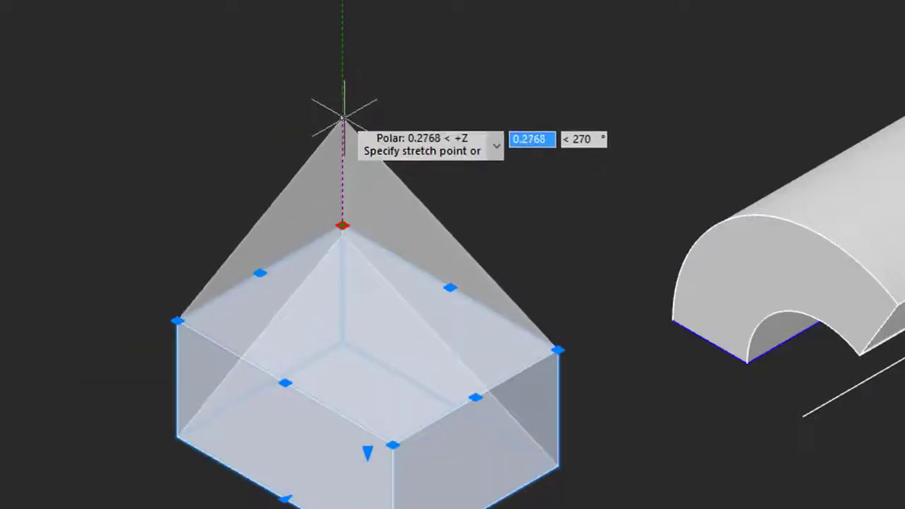
text(0.08)
key(Return)
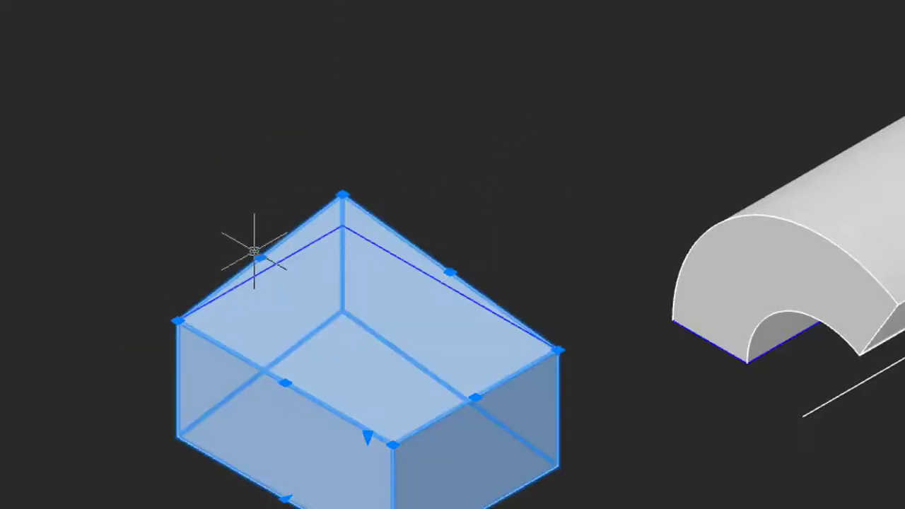
click(284, 382)
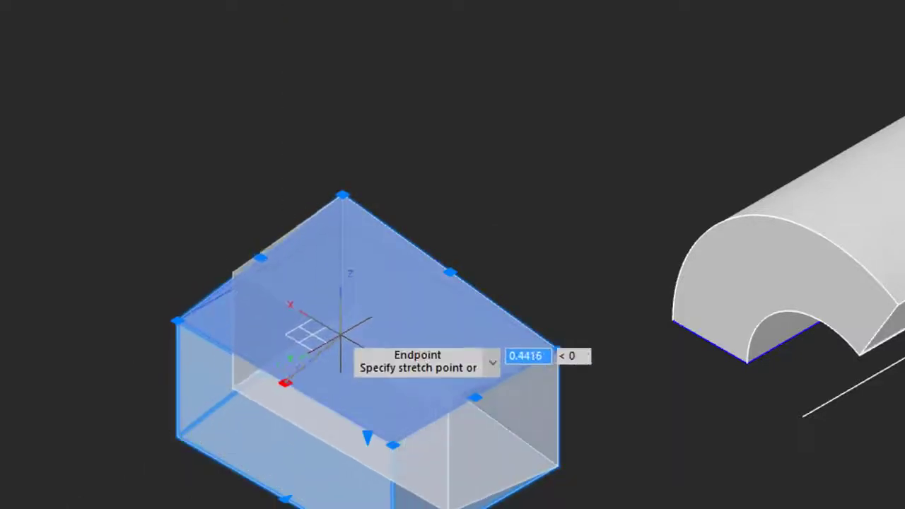
click(384, 342)
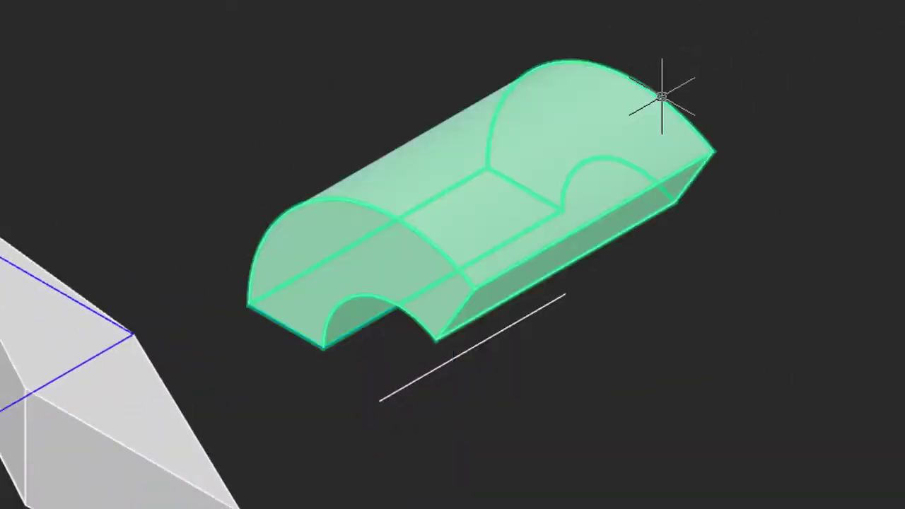
Step: Select the arch solid, flatten one end face and stretch another grip
click(662, 92)
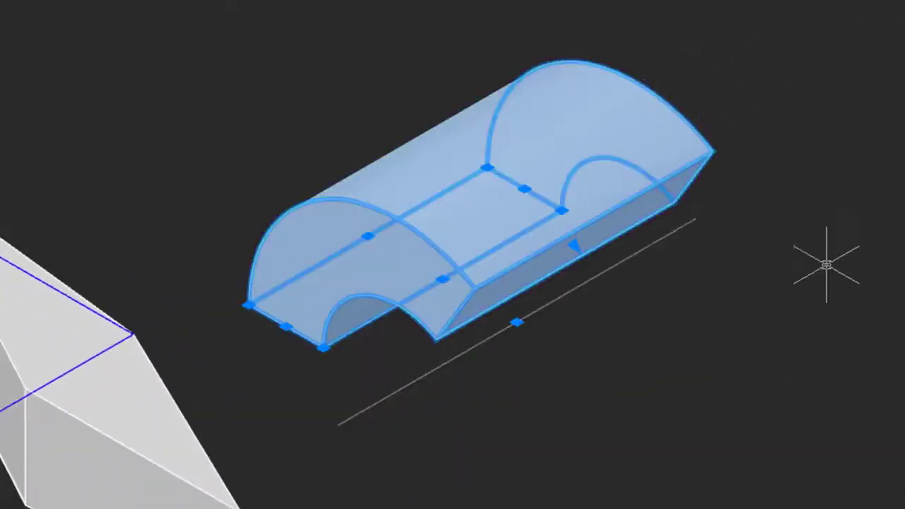
click(574, 245)
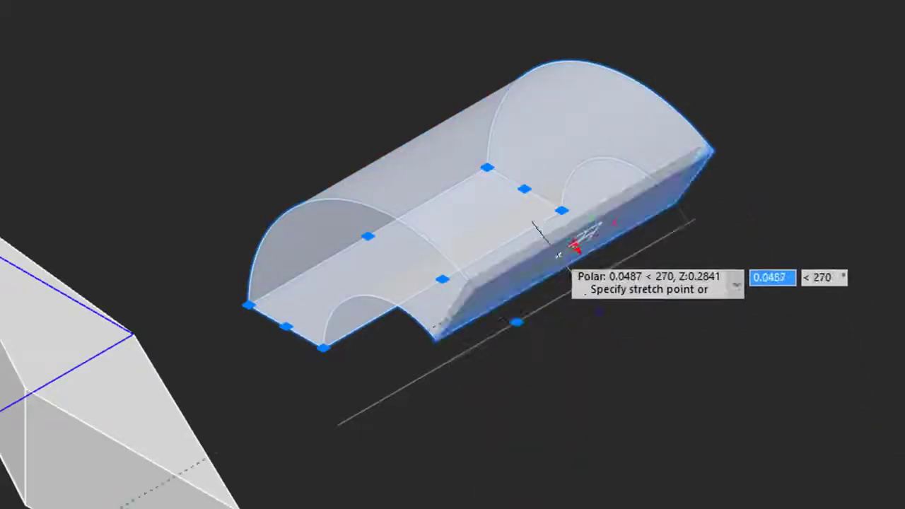
click(559, 235)
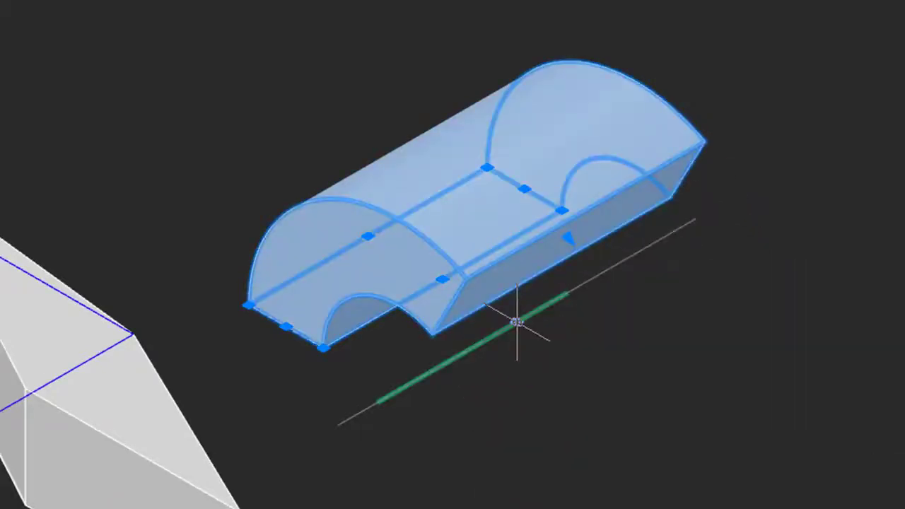
click(517, 322)
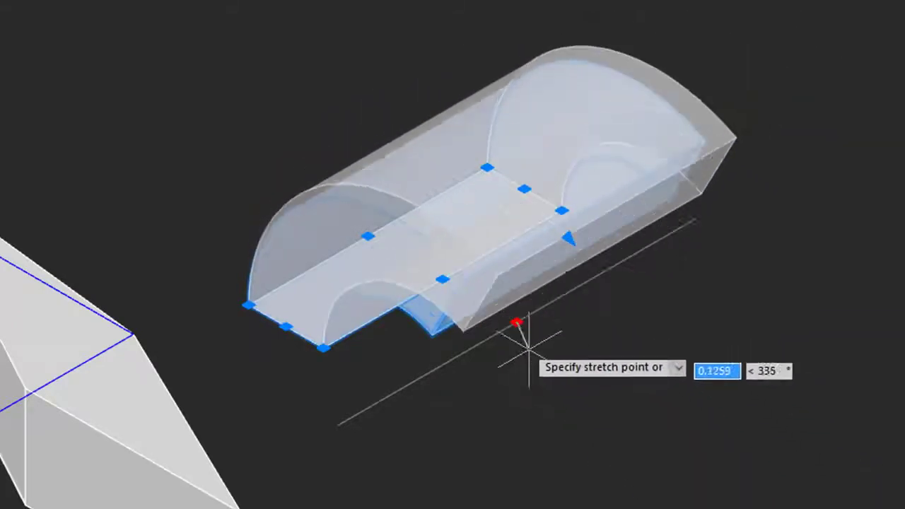
click(529, 346)
Step: Shorten the arch, reshape its left end and stretch it much taller
click(285, 326)
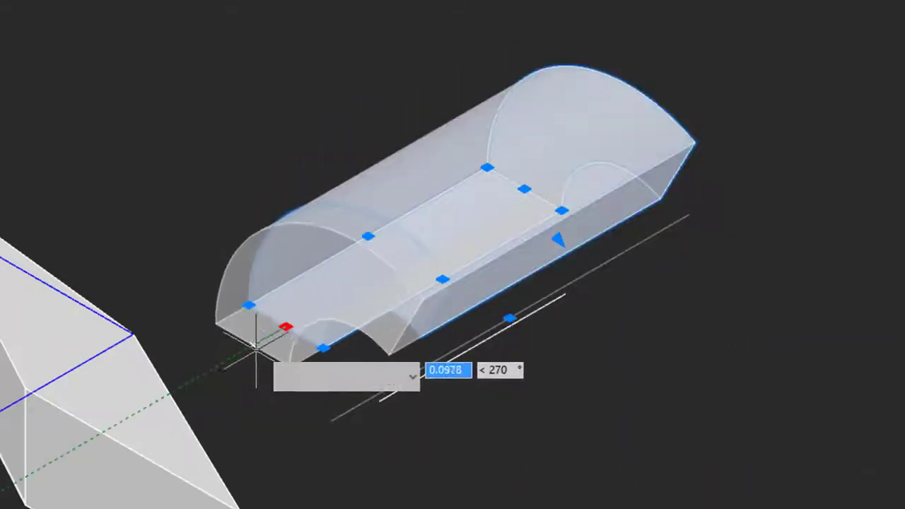
click(341, 290)
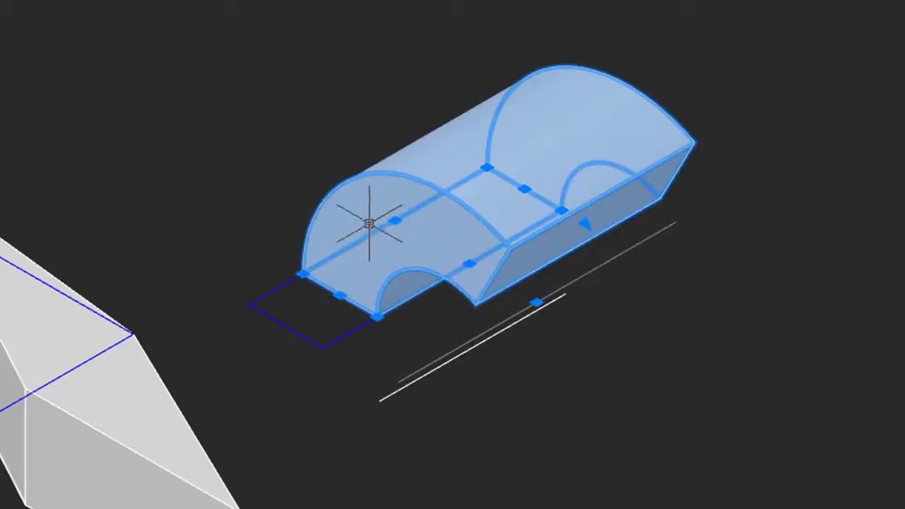
click(395, 220)
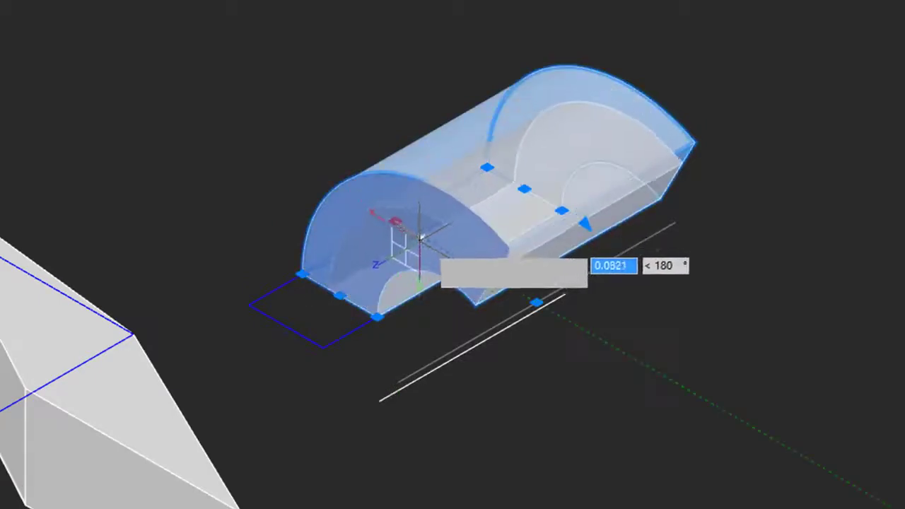
click(417, 243)
click(434, 243)
click(359, 177)
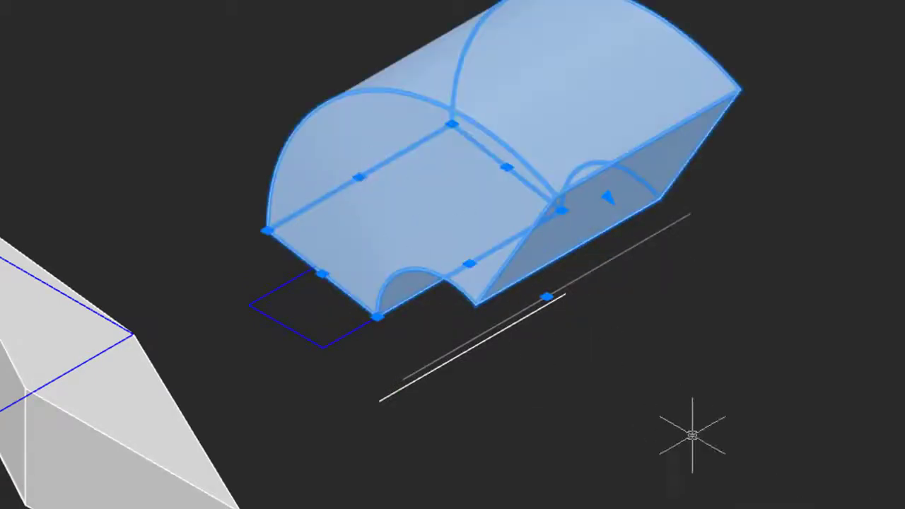